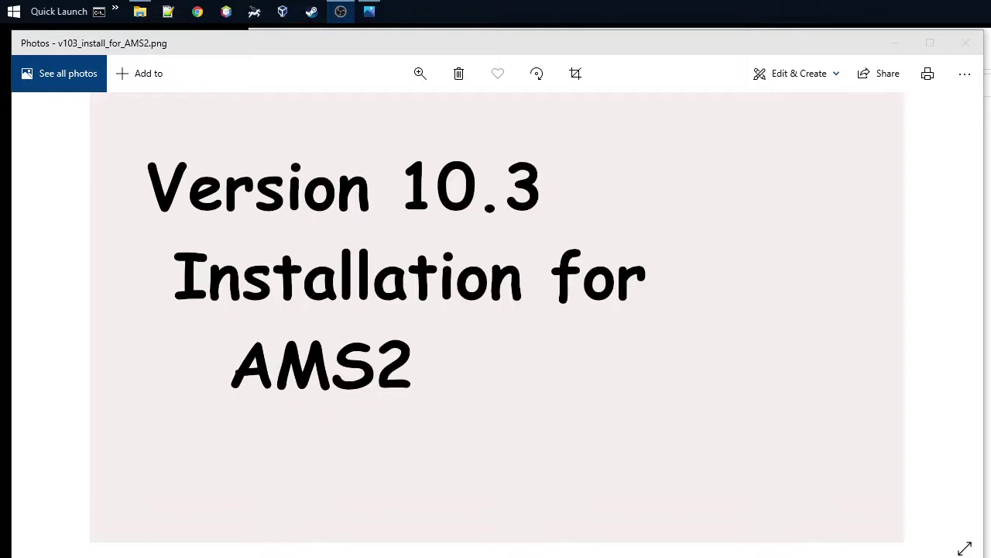
- Minimize Photos and create a desktop shortcut to runWin_AMS2.bat from the _Telemetry folder
left_click(288, 345)
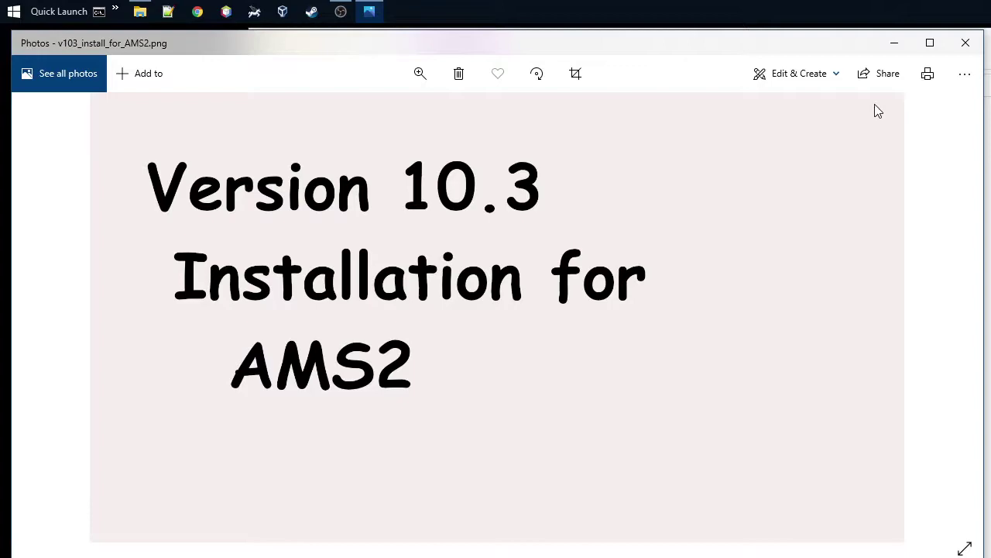
left_click(897, 50)
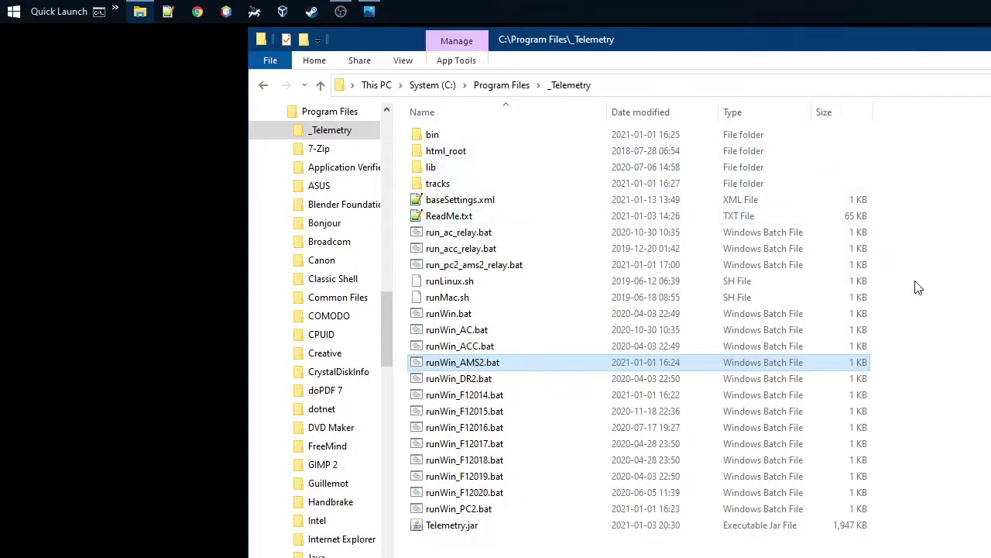
left_click(927, 301)
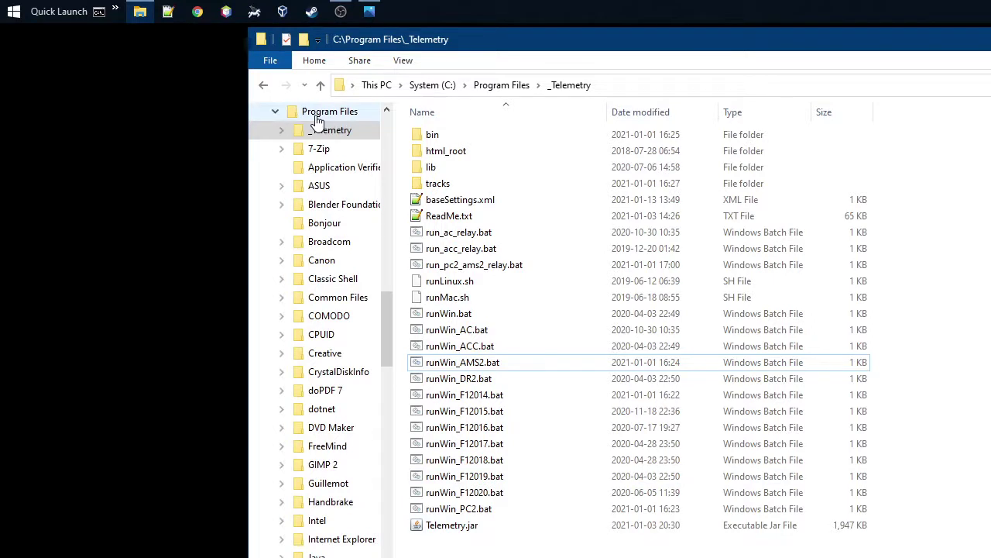
left_click(455, 367)
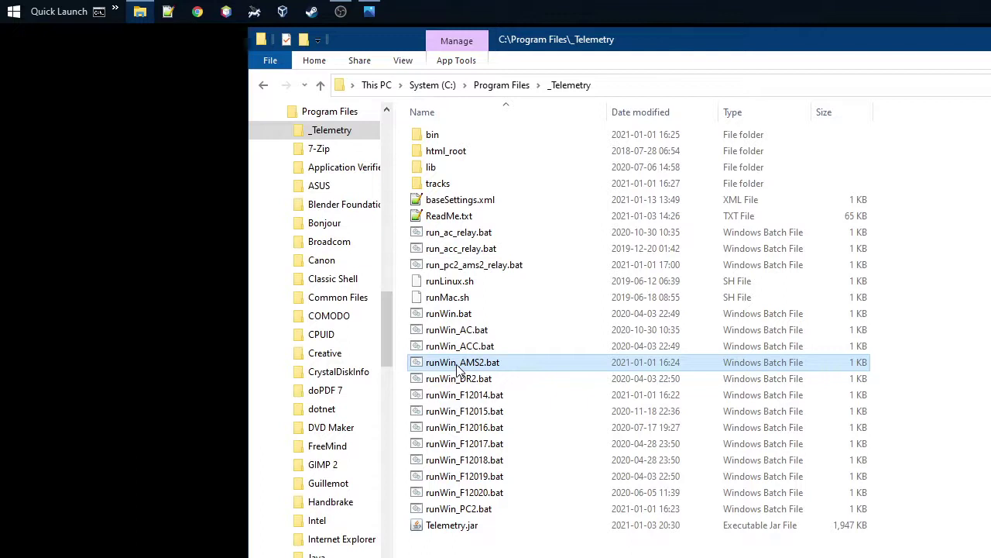
double_click(457, 367)
left_click(140, 322)
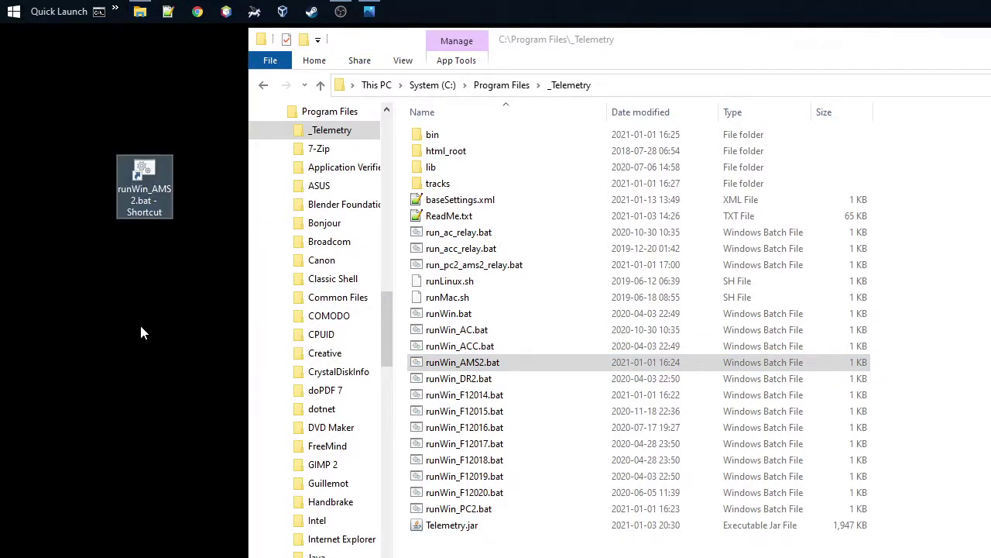
- Launch the runWin_AMS2.bat relay from its shortcut and place its console at the top-left
double_click(144, 169)
left_click_drag(389, 287, 167, 57)
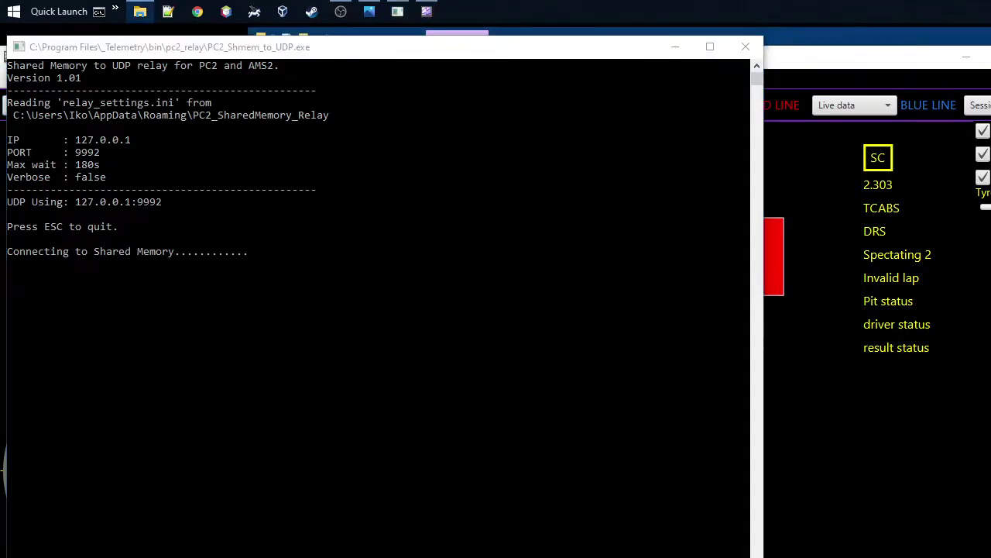
left_click(764, 314)
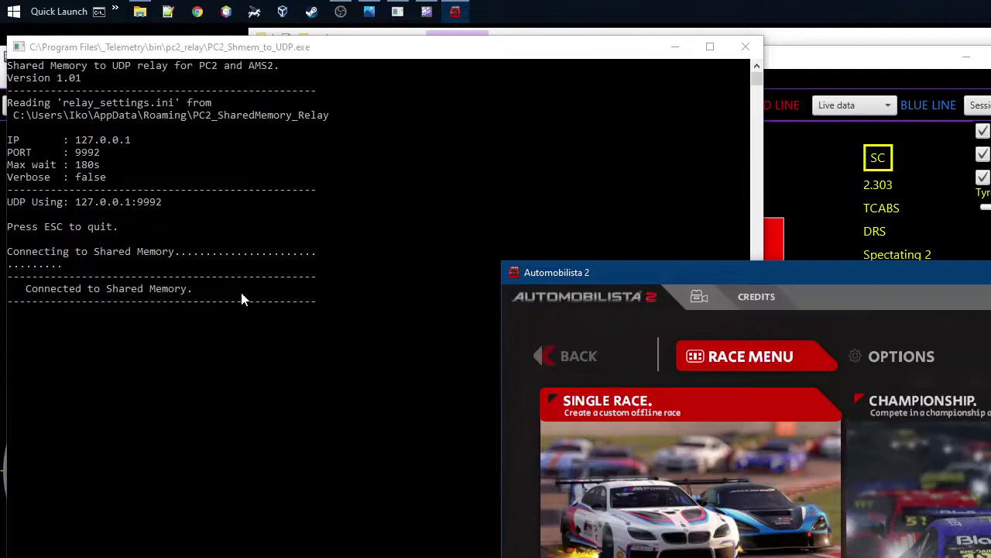
- Verify System settings: Shared Memory and UDP Protocol Version Project CARS 2, UDP Frequency 1
left_click_drag(638, 275, 179, 59)
left_click(444, 144)
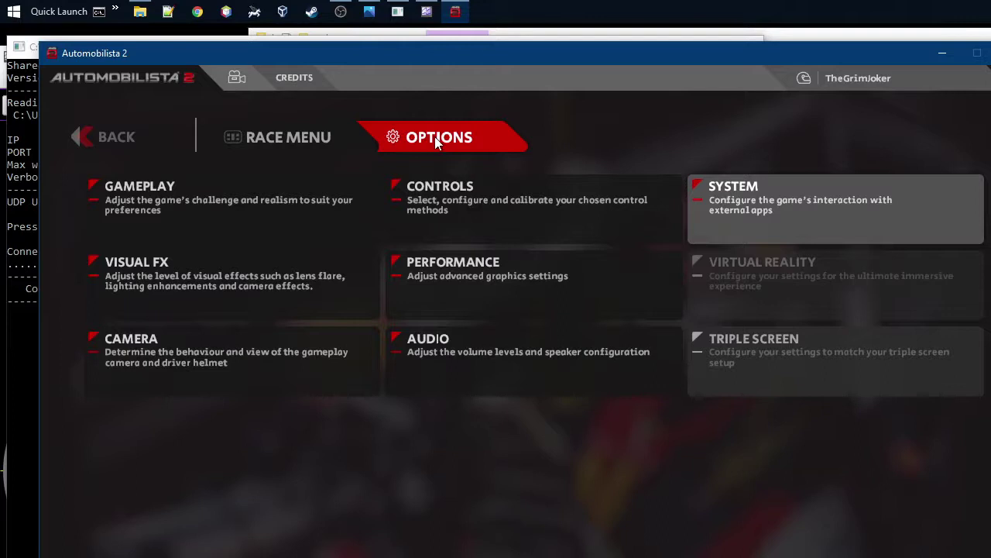
left_click(792, 211)
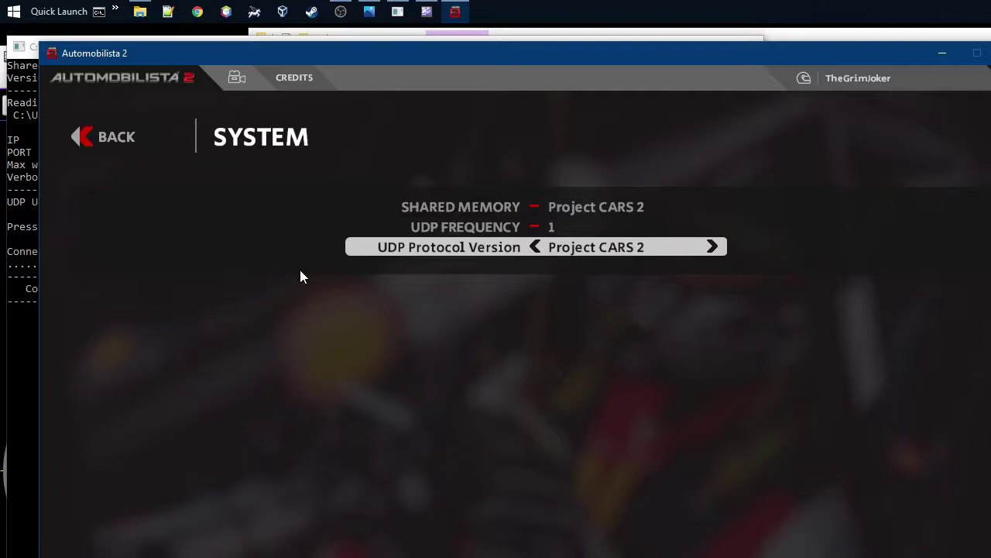
key("Up")
key("Up")
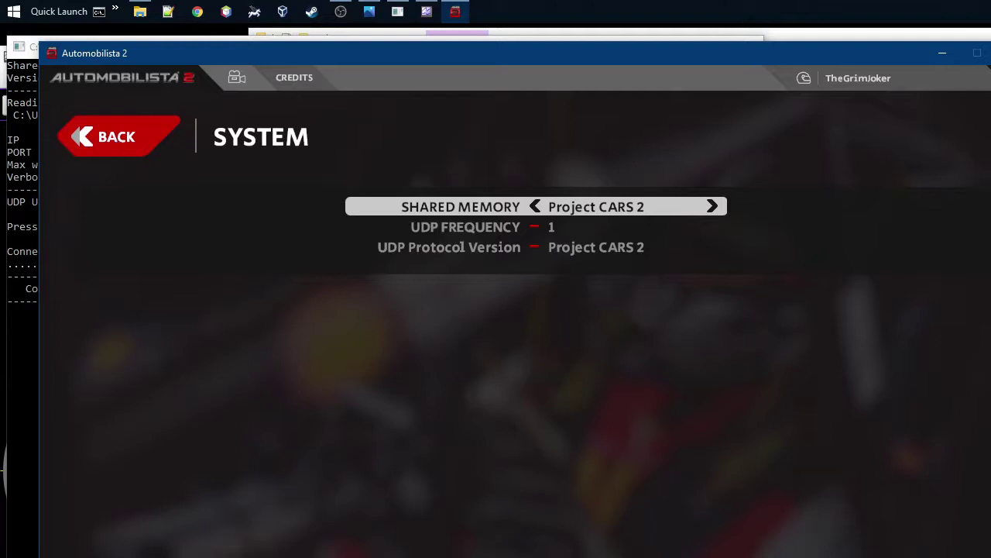
- Leave the options and choose Test Day from the race menu
left_click(118, 138)
left_click_drag(204, 57, 465, 73)
left_click(518, 158)
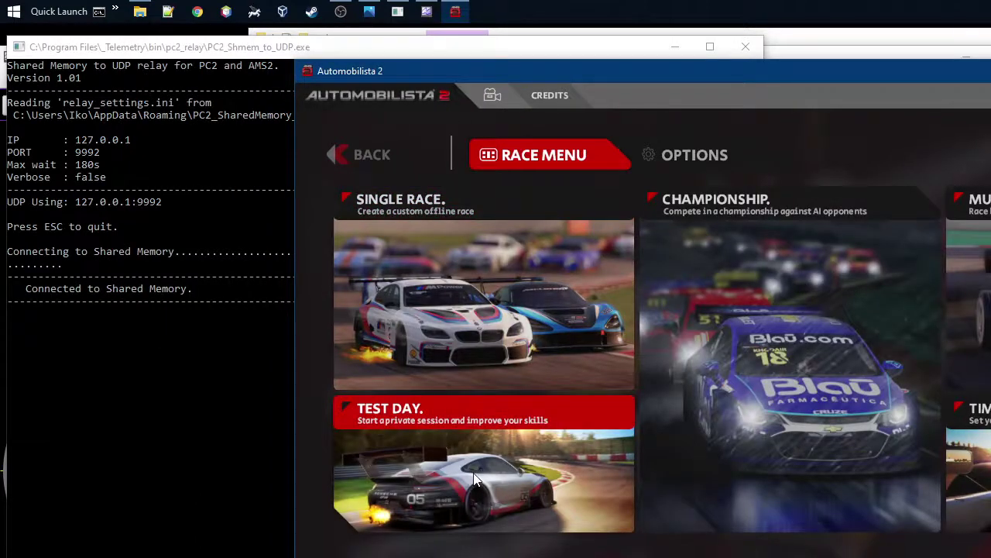
left_click(474, 478)
- Start the Porsche 911 GT3 R Test Day at Snetterton 200 and rearrange the game and relay windows
left_click_drag(865, 76, 605, 86)
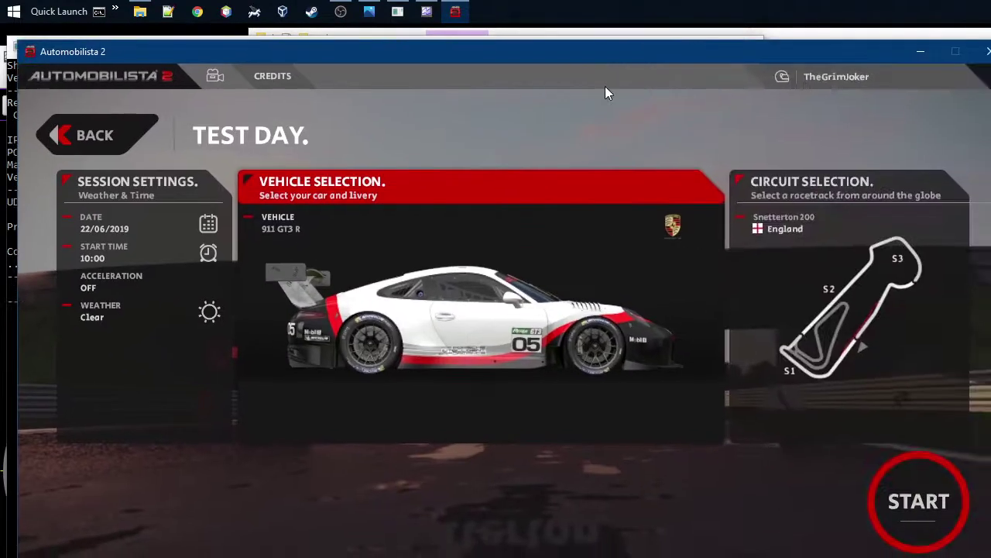
left_click(916, 509)
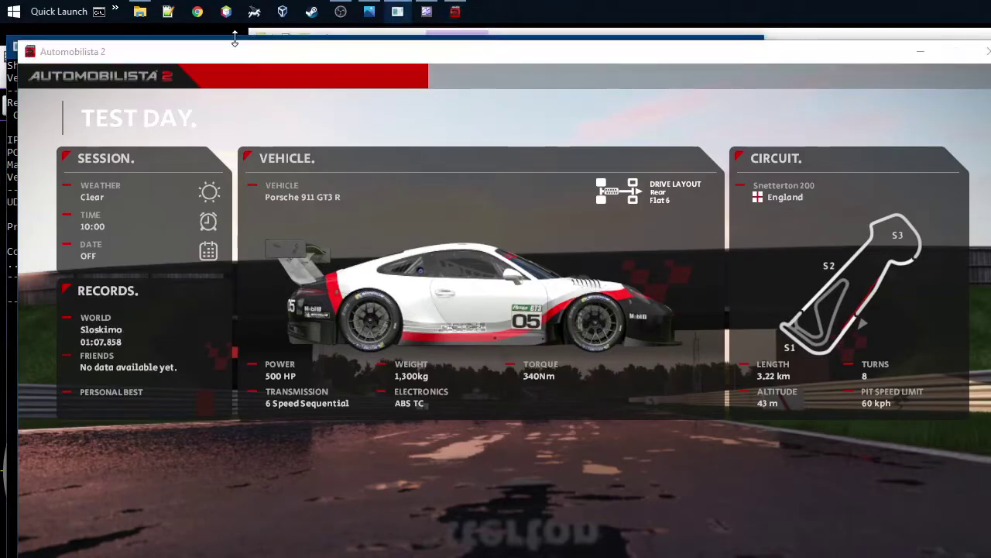
left_click_drag(198, 53, 230, 117)
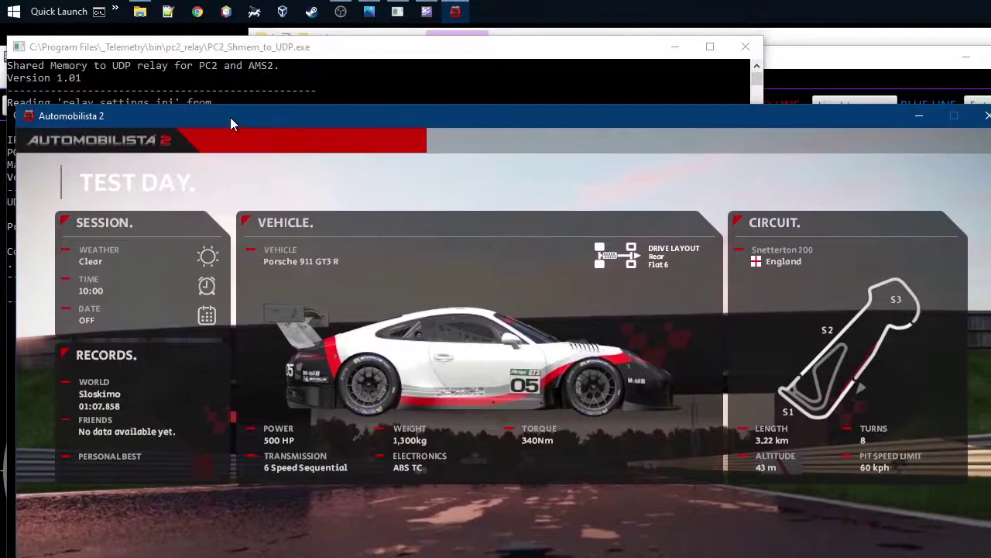
left_click_drag(398, 116, 422, 93)
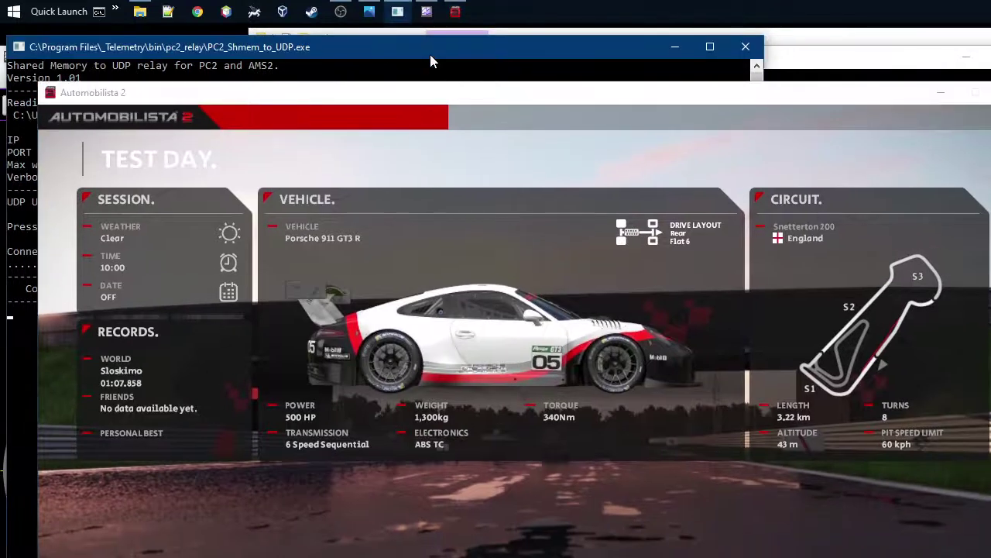
left_click_drag(429, 54, 480, 112)
- Bring the Telemetry Tool to the front and look for the game among the open windows
left_click(467, 60)
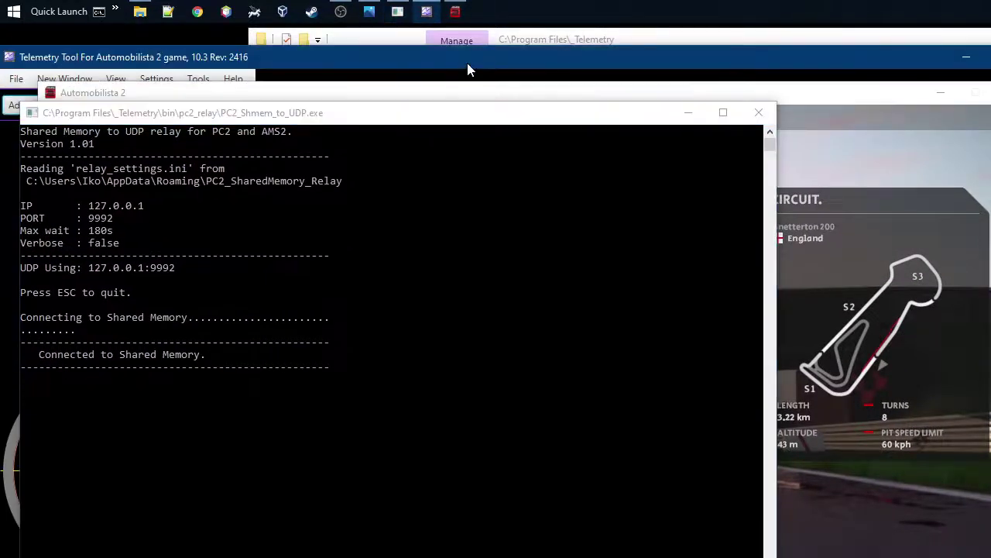
left_click(427, 11)
left_click(323, 175)
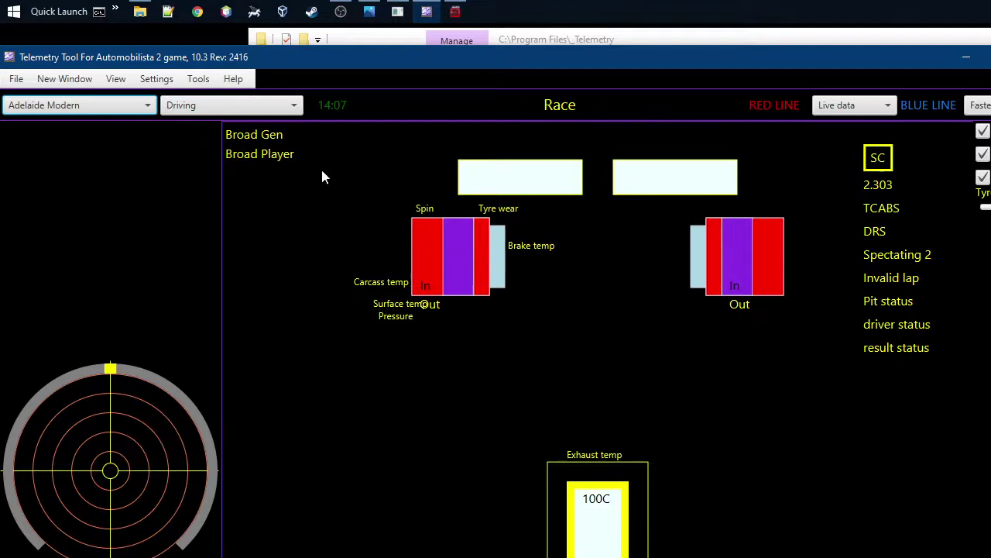
left_click(436, 17)
left_click(417, 128)
left_click(427, 11)
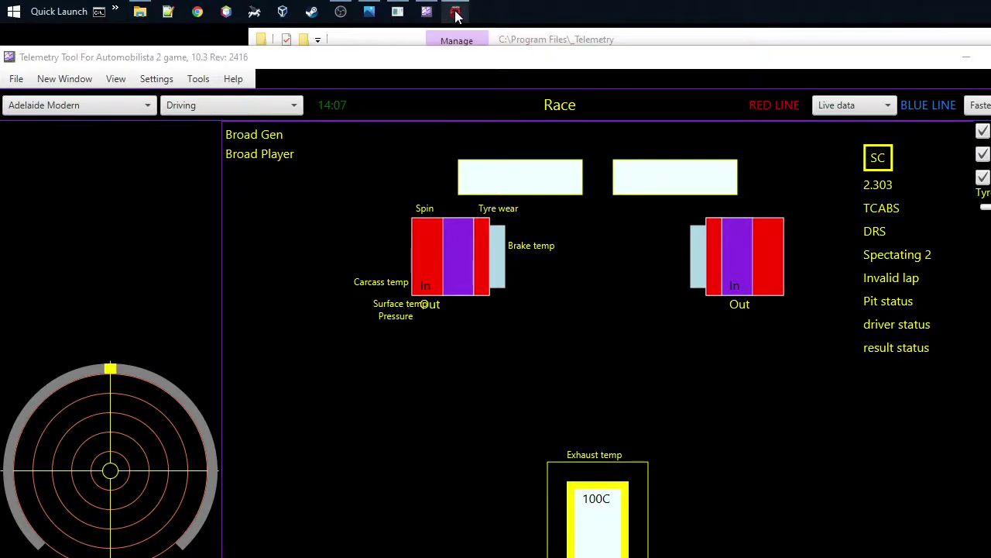
- Switch to Automobilista 2 and move its window aside to reveal the live telemetry readouts
left_click(455, 14)
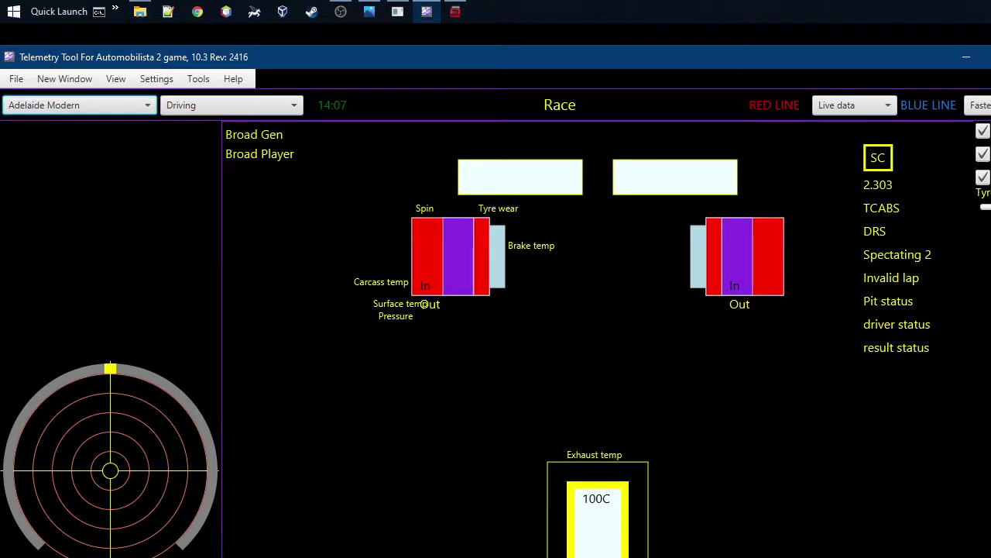
left_click(455, 12)
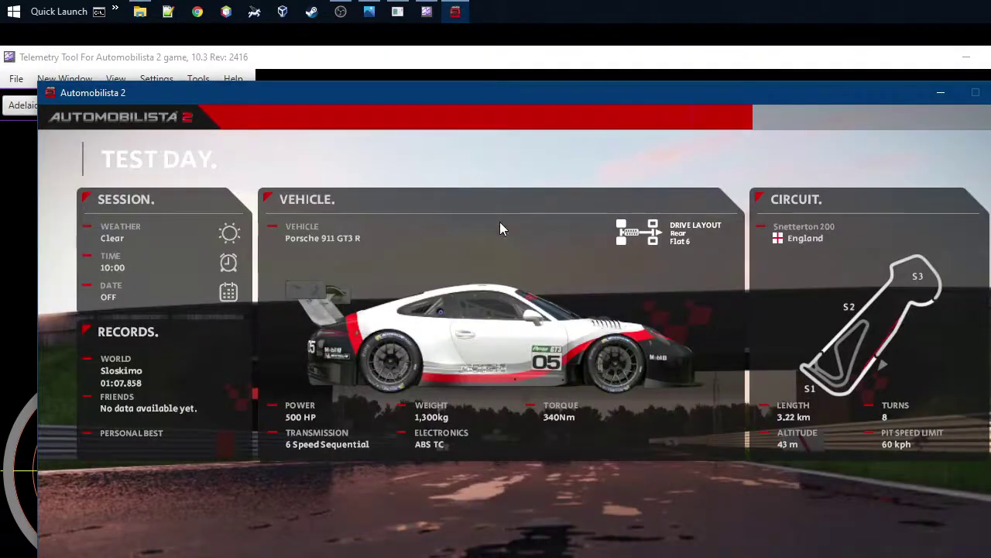
left_click_drag(461, 96, 449, 144)
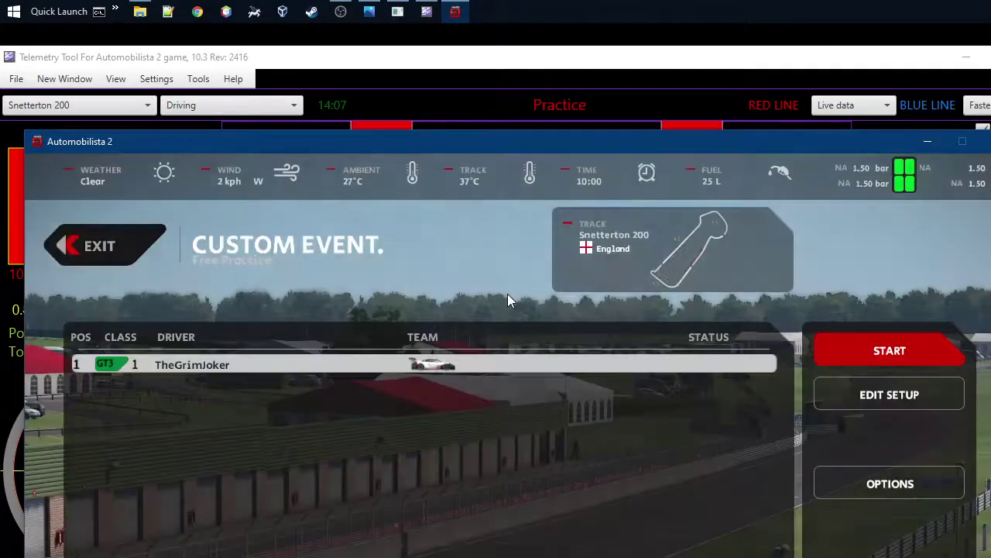
left_click_drag(381, 141, 990, 143)
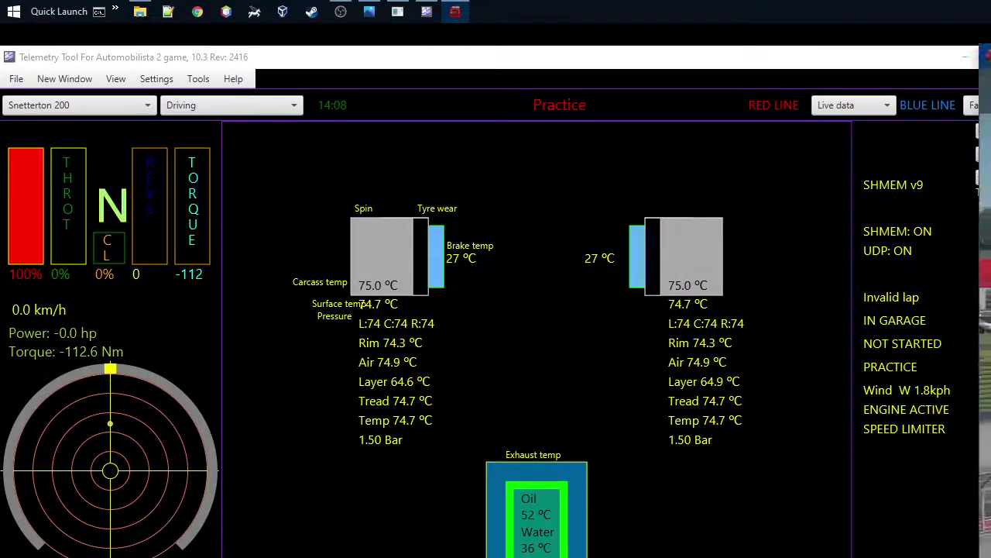
- Switch focus back and forth between the Telemetry Tool and the game to check the live readouts
left_click(730, 266)
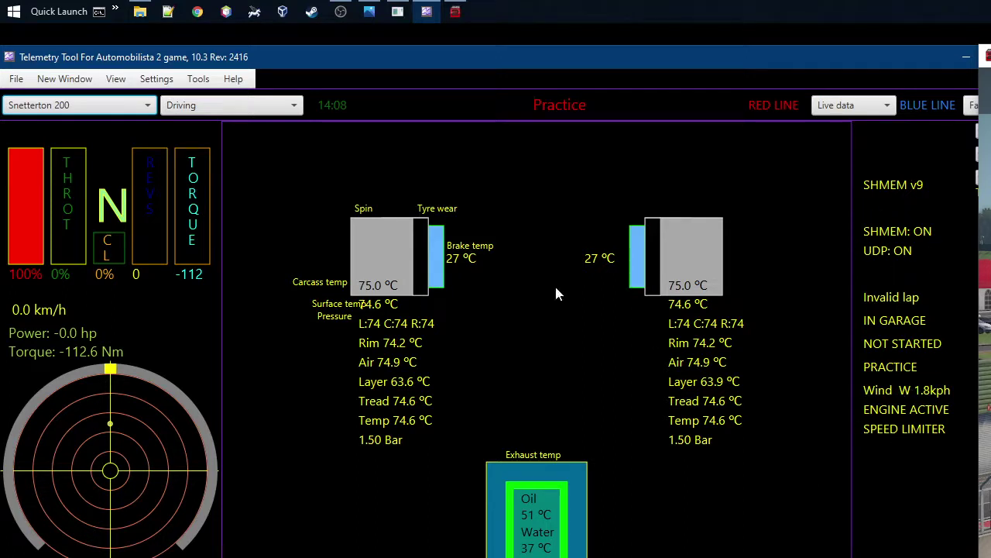
key("alt+Tab")
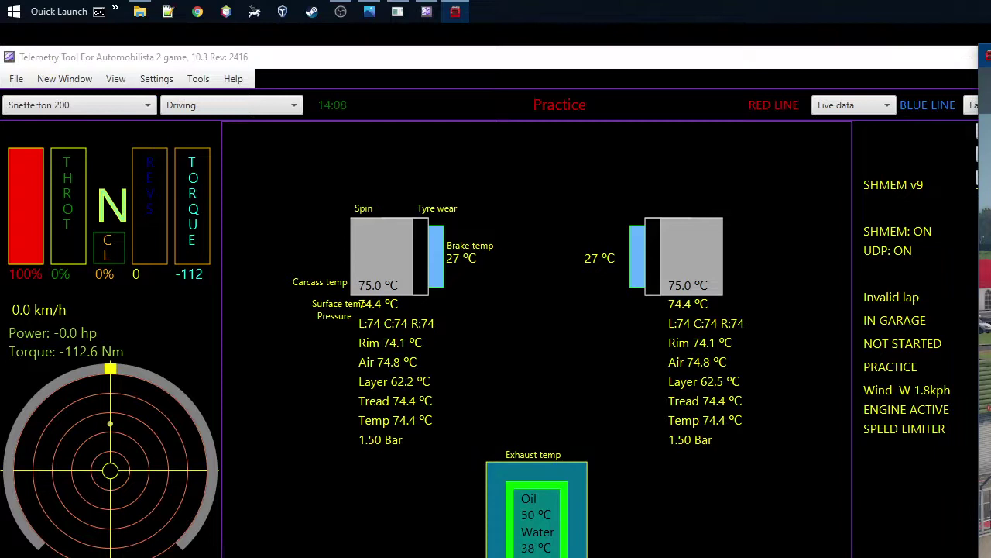
key("alt+Tab")
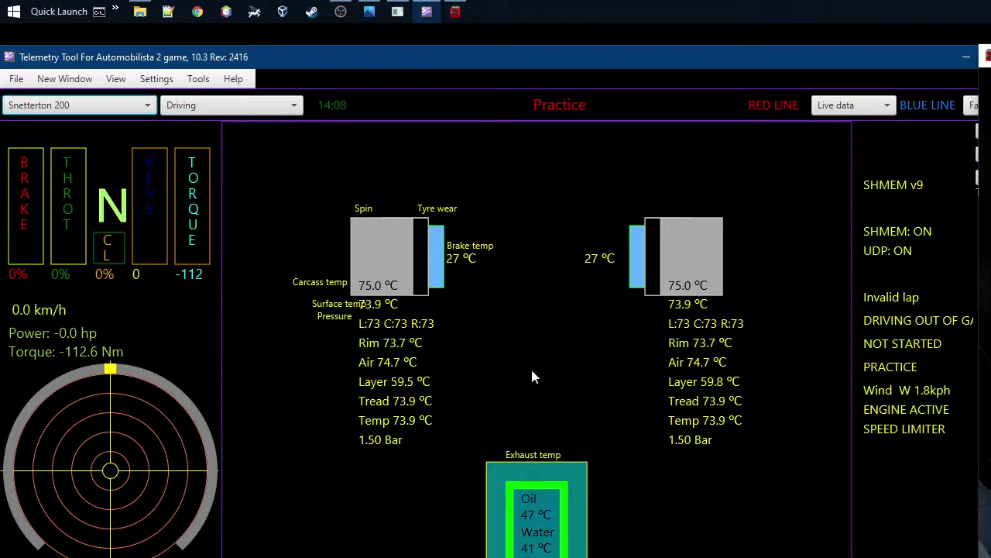
key("alt+Tab")
key("alt+Tab")
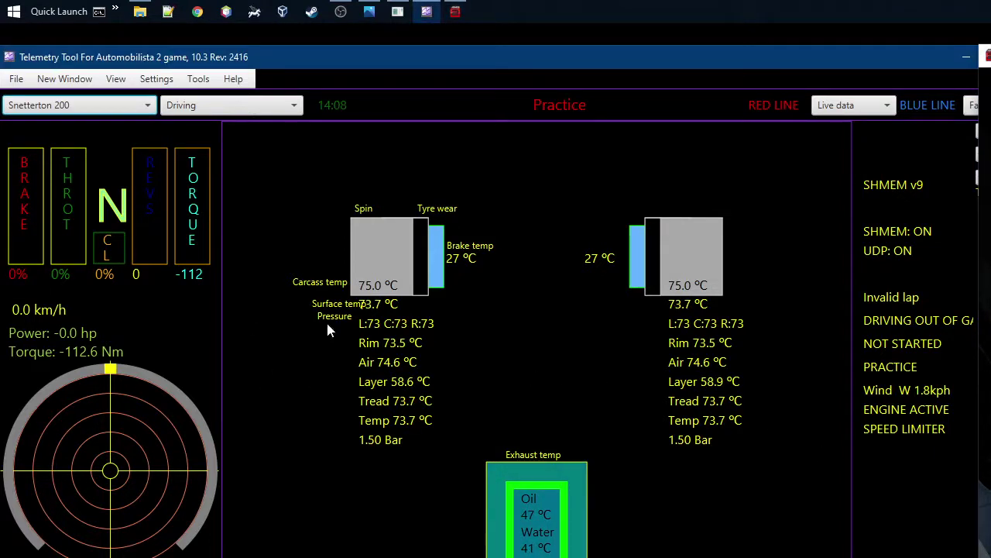
key("alt+Tab")
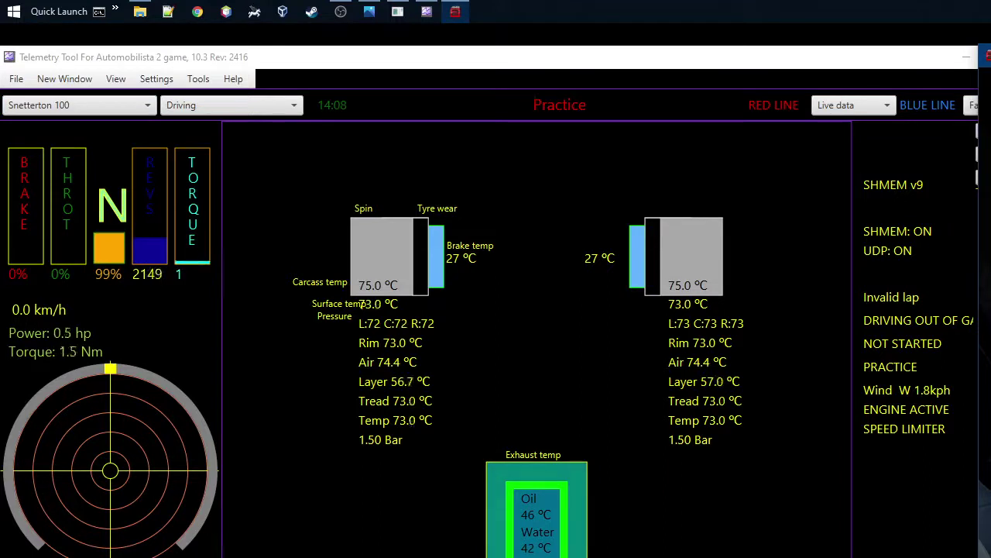
key("alt+Tab")
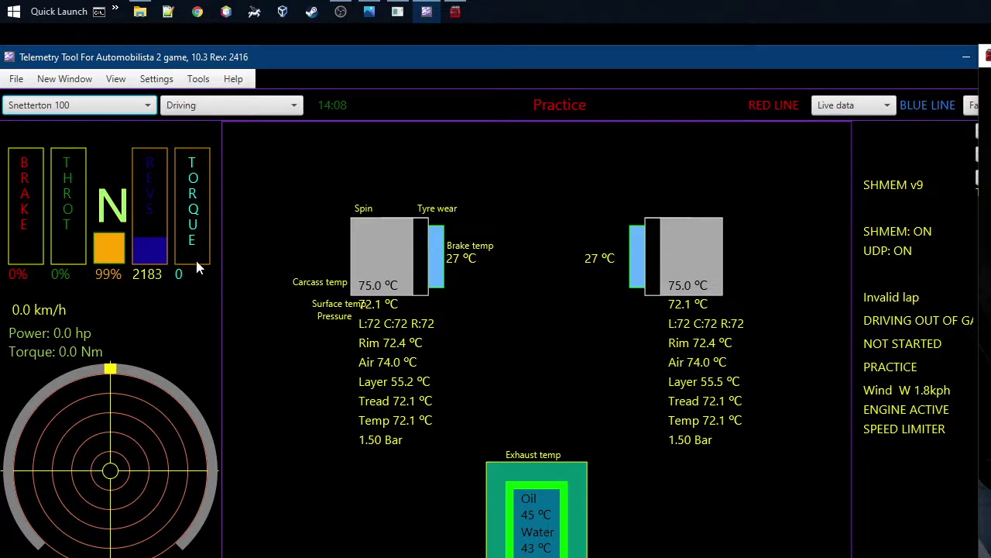
- Bring Automobilista 2 forward and drag its window to fill the screen with the cockpit view
left_click(455, 12)
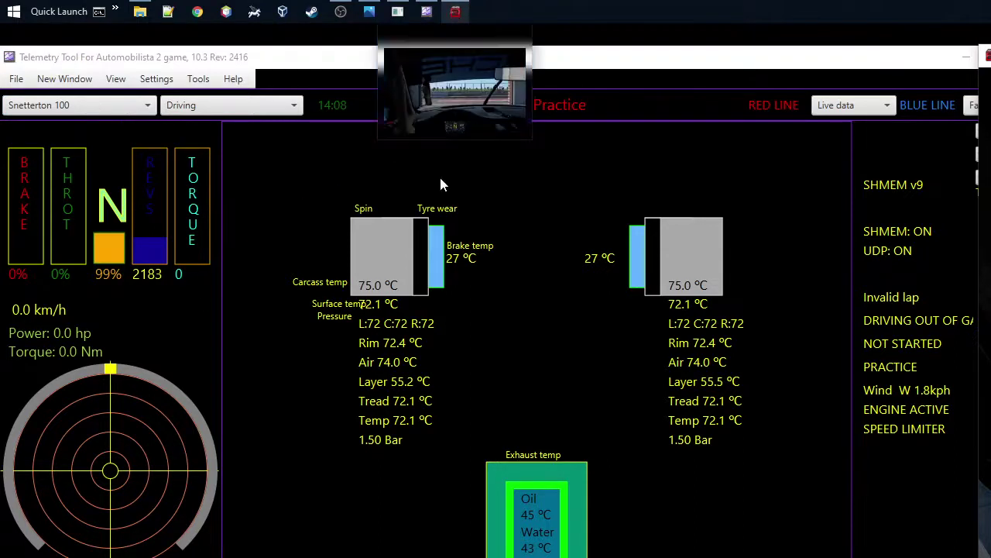
left_click(310, 380)
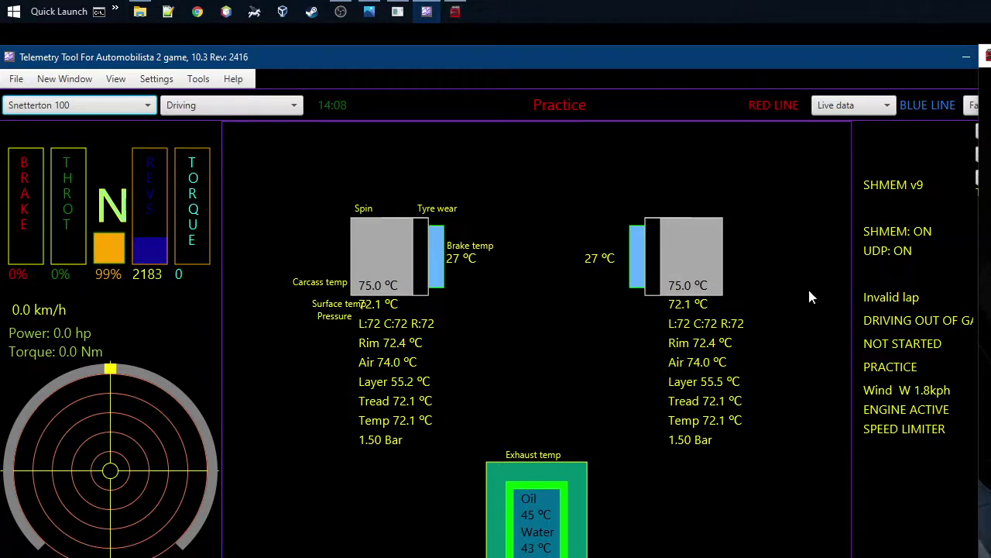
left_click(455, 12)
left_click_drag(724, 76, 205, 47)
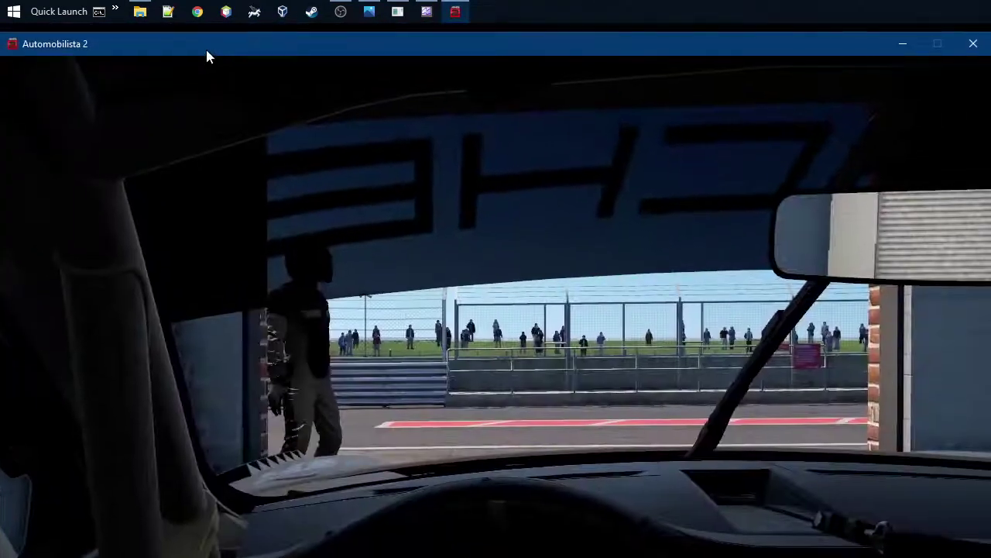